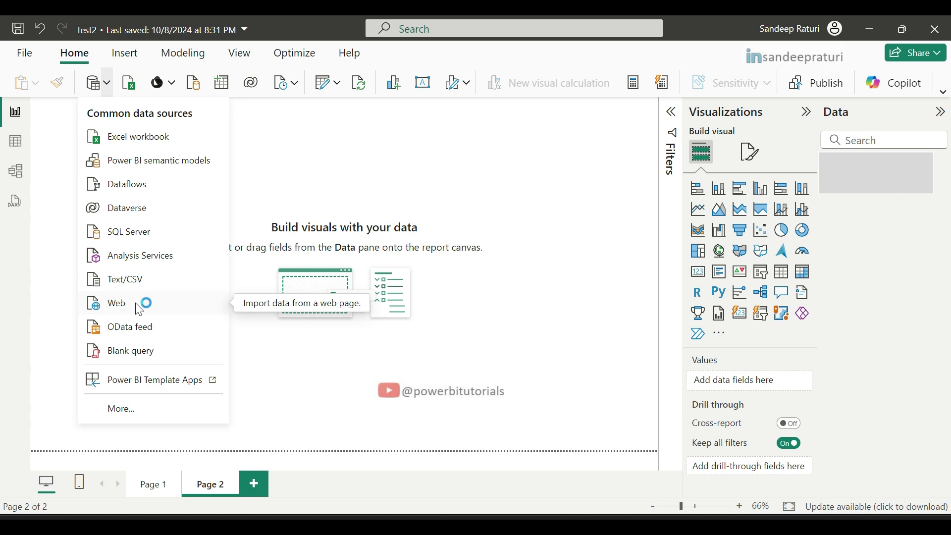
Step: Switch to the browser showing the Wikipedia World population page
{"action": "key", "text": "alt+Tab"}
{"action": "left_click", "coordinate": [208, 62]}
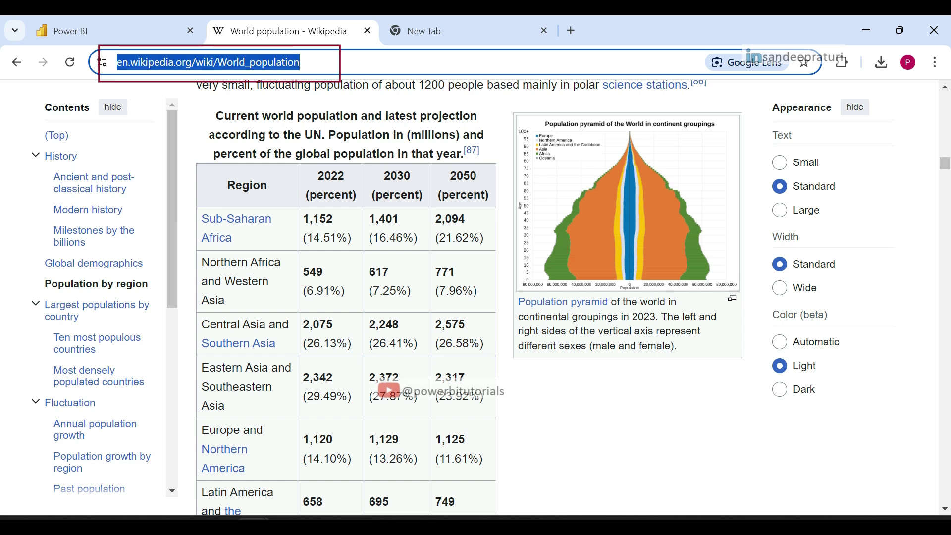
{"action": "left_click", "coordinate": [369, 146]}
{"action": "mouse_move", "coordinate": [233, 196]}
{"action": "left_mouse_down"}
{"action": "mouse_move", "coordinate": [324, 291]}
{"action": "mouse_move", "coordinate": [352, 399]}
{"action": "mouse_move", "coordinate": [404, 440]}
{"action": "left_mouse_up"}
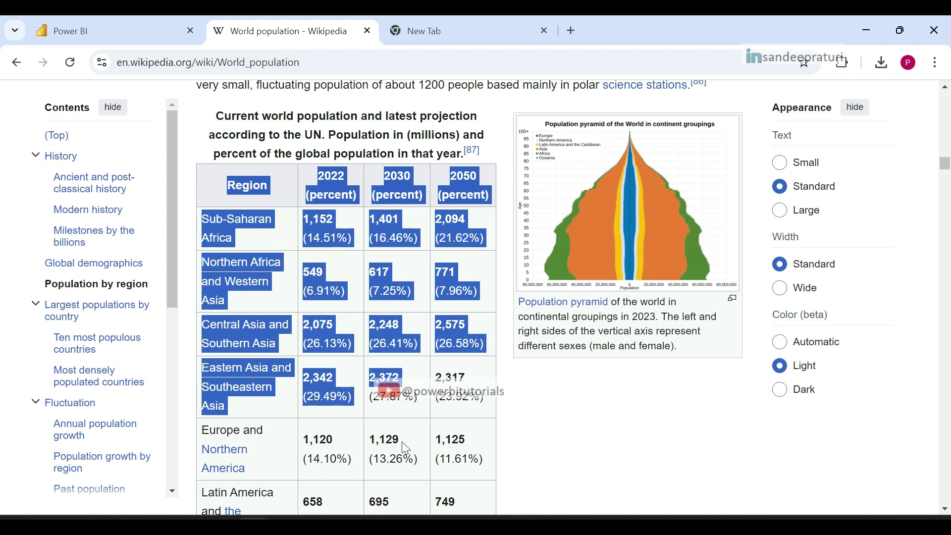
{"action": "left_click", "coordinate": [280, 173]}
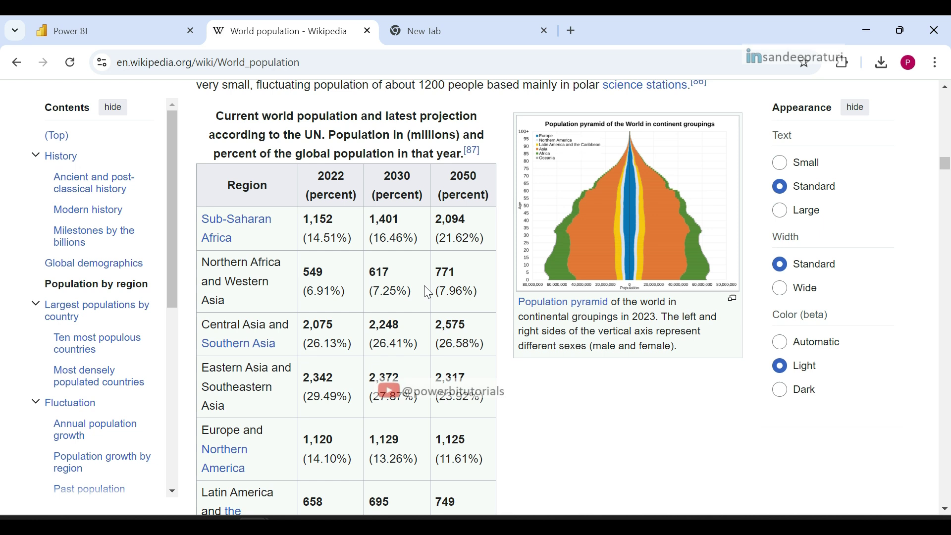
{"action": "left_click", "coordinate": [208, 63]}
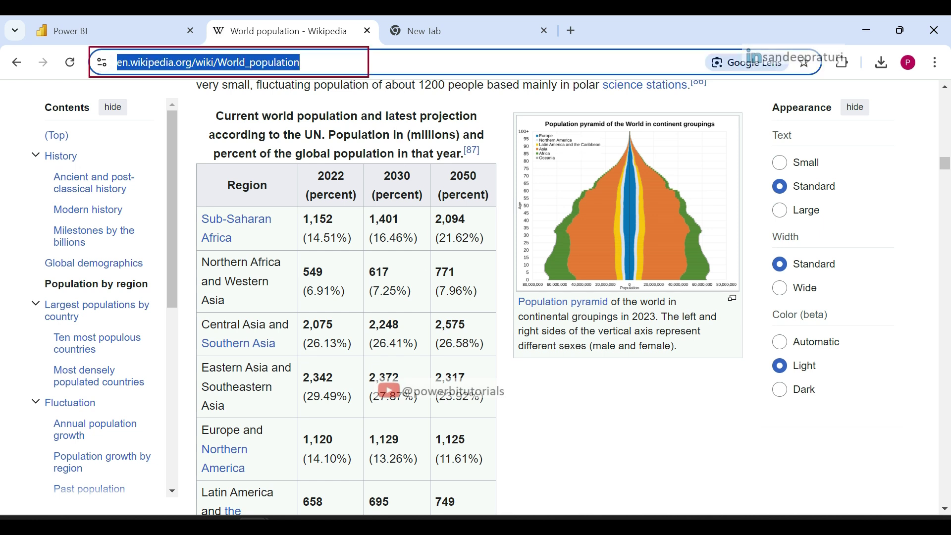
{"action": "key", "text": "ctrl+Tab"}
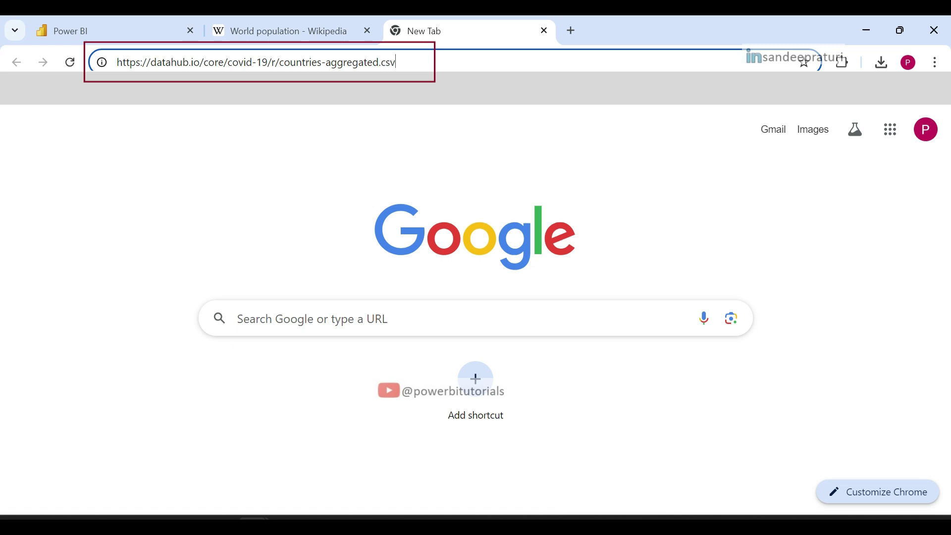
{"action": "key", "text": "ctrl+shift+Tab"}
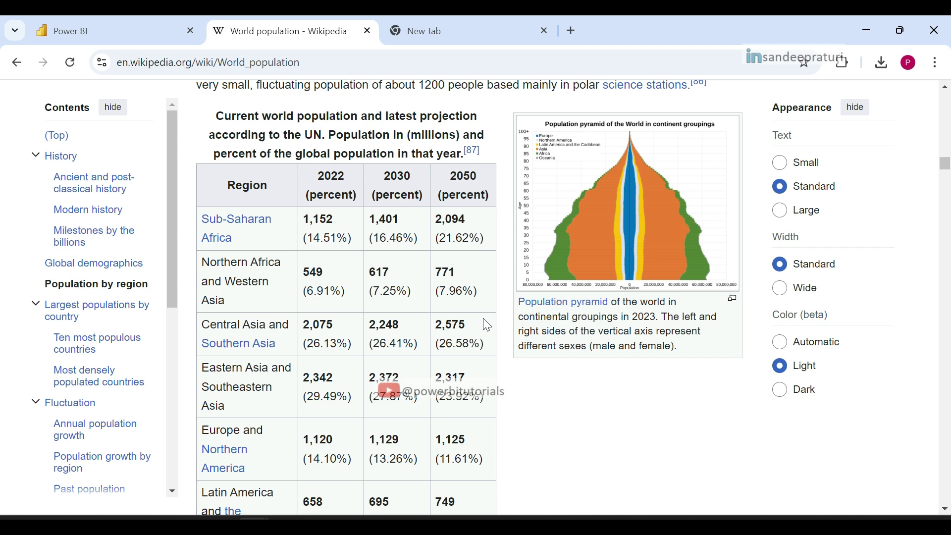
Step: Copy the Wikipedia page address and review its further tables, including Population by region (2020 estimates)
{"action": "scroll", "coordinate": [512, 300], "scroll_direction": "down", "scroll_amount": 3}
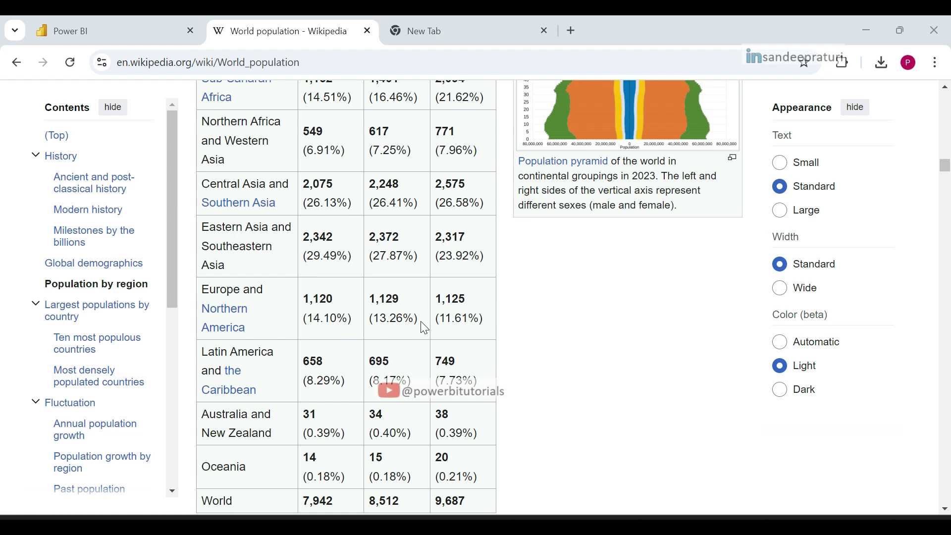
{"action": "key", "text": "ctrl+l"}
{"action": "key", "text": "ctrl+c"}
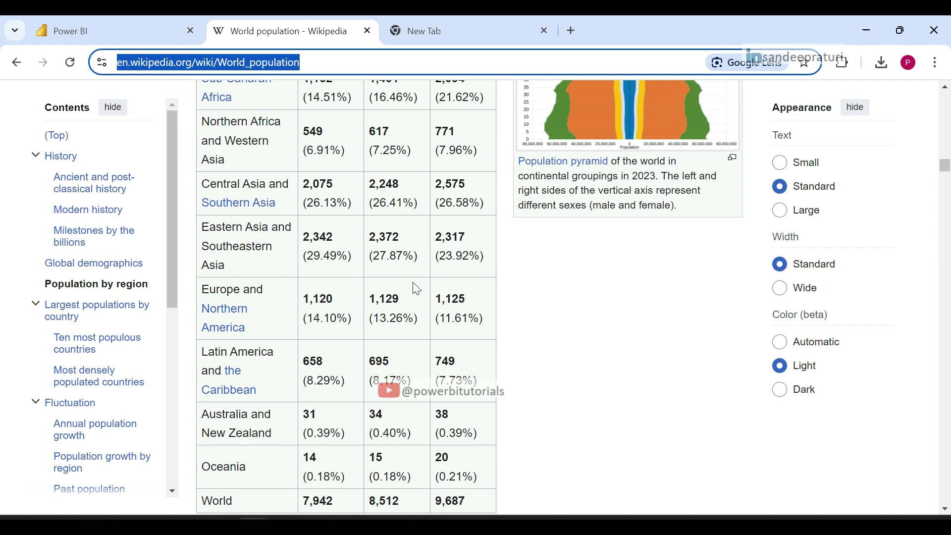
{"action": "scroll", "coordinate": [416, 288], "scroll_direction": "down", "scroll_amount": 3}
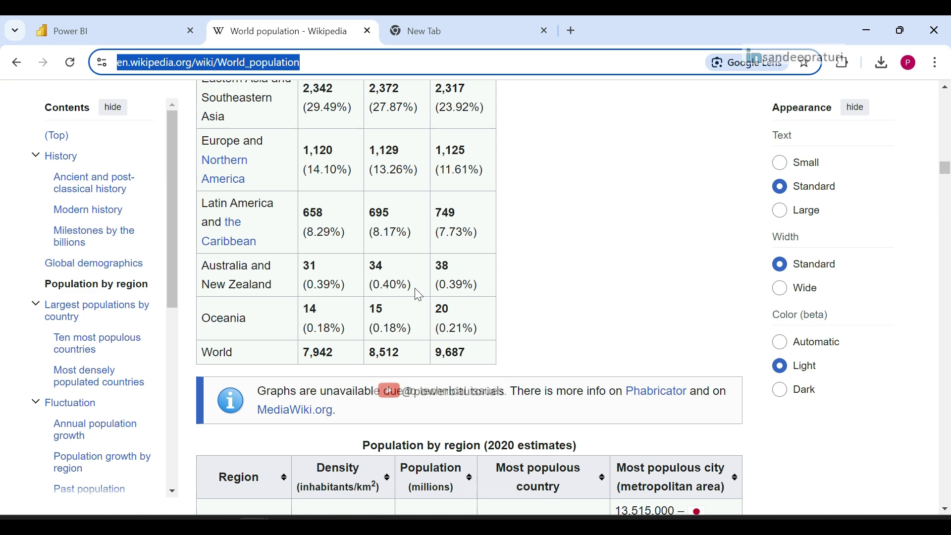
{"action": "scroll", "coordinate": [418, 295], "scroll_direction": "down", "scroll_amount": 3}
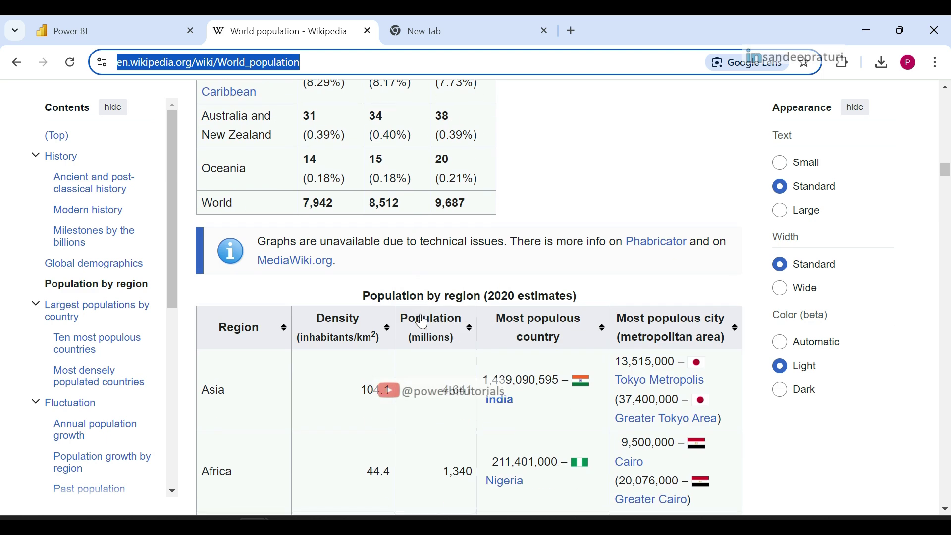
{"action": "scroll", "coordinate": [420, 319], "scroll_direction": "down", "scroll_amount": 3}
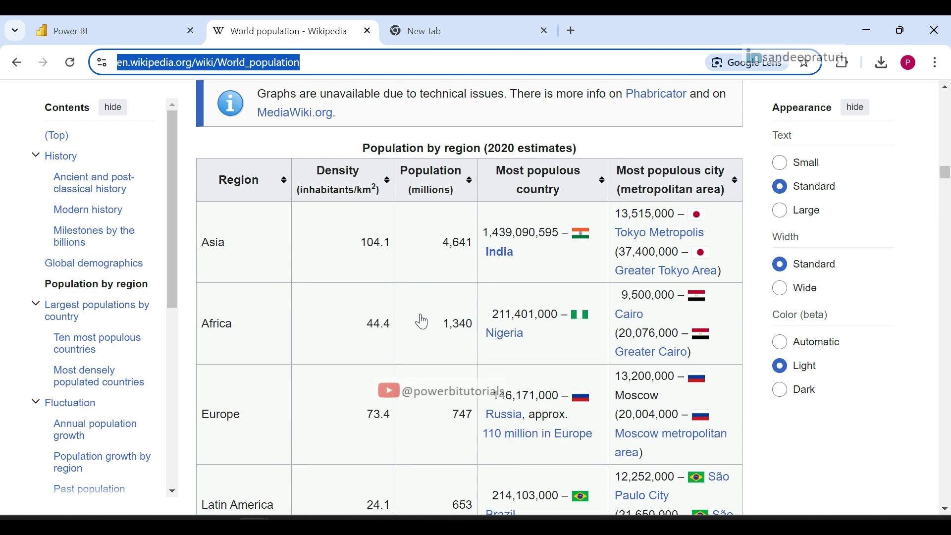
{"action": "left_click", "coordinate": [515, 518]}
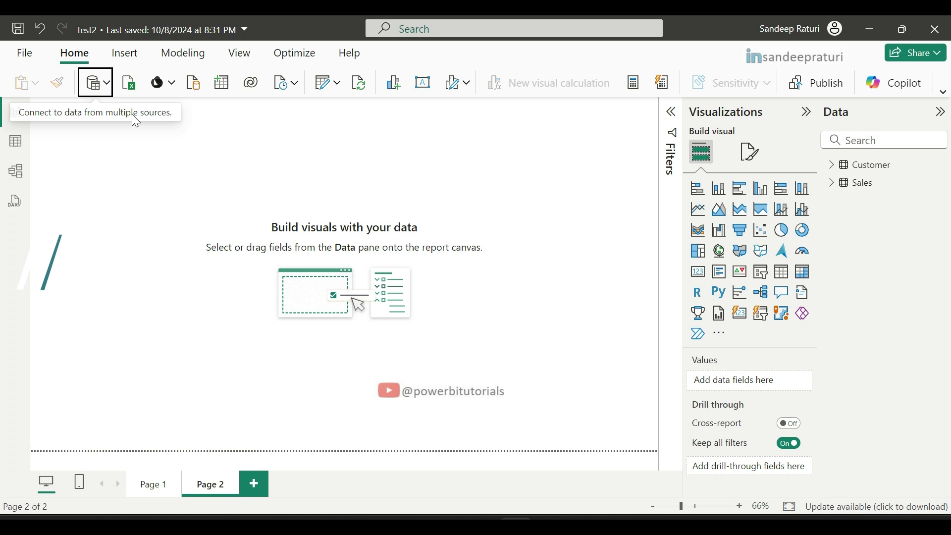
{"action": "left_click", "coordinate": [97, 83]}
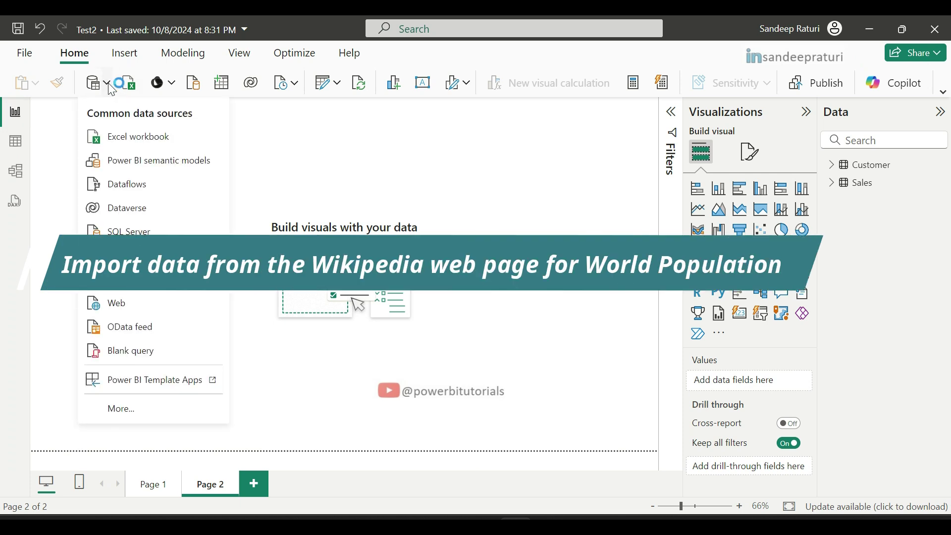
{"action": "left_click", "coordinate": [131, 308]}
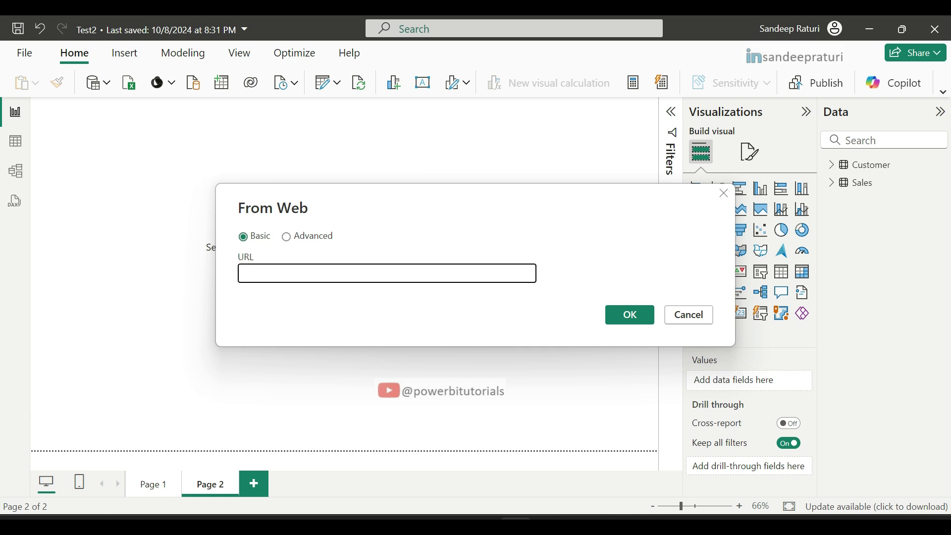
{"action": "key", "text": "ctrl+v"}
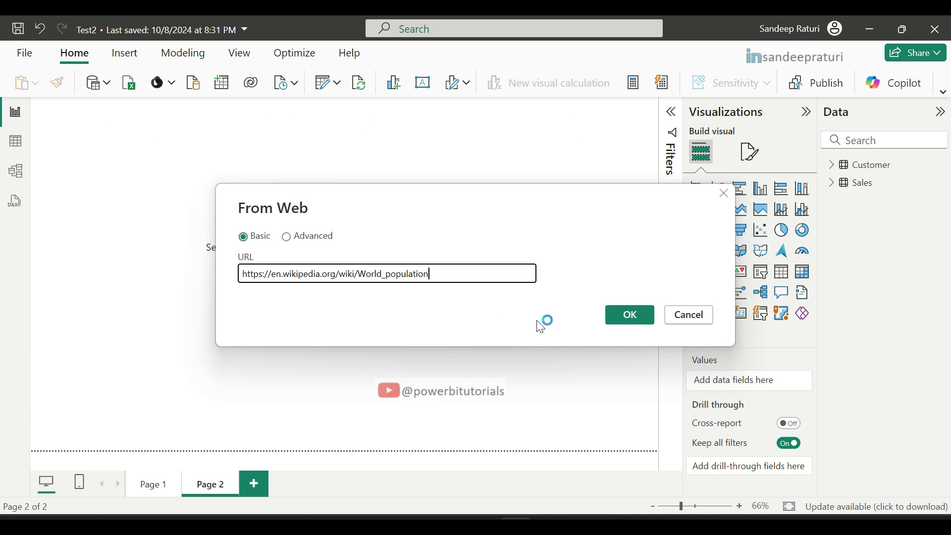
{"action": "left_click", "coordinate": [626, 325]}
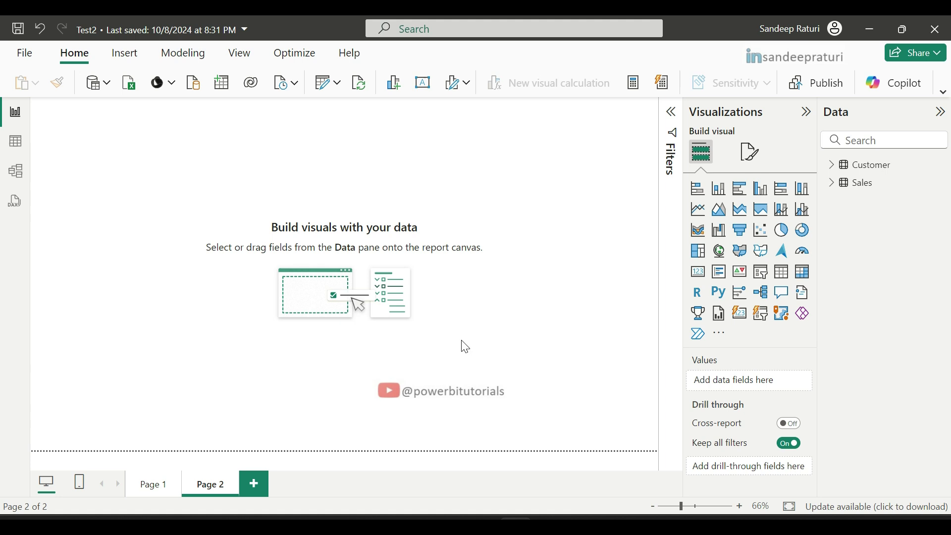
Step: Load the World population milestones and Current world population projection tables from the Navigator
{"action": "left_click", "coordinate": [194, 159]}
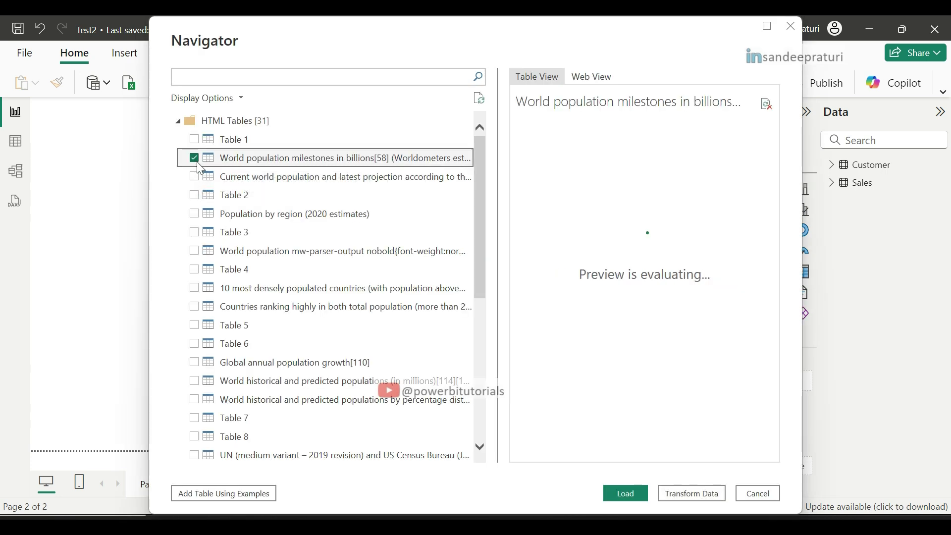
{"action": "left_click", "coordinate": [194, 176]}
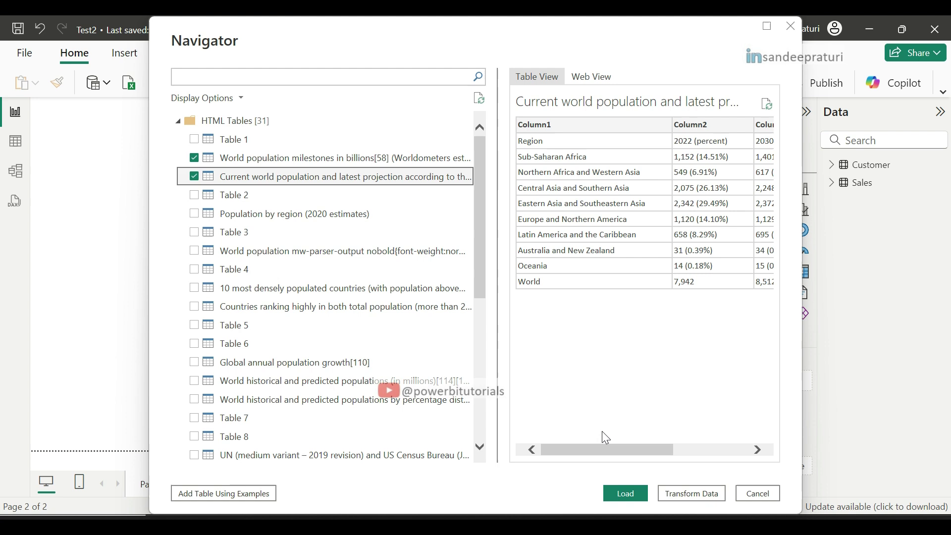
{"action": "left_click", "coordinate": [688, 495]}
{"action": "left_click", "coordinate": [626, 493]}
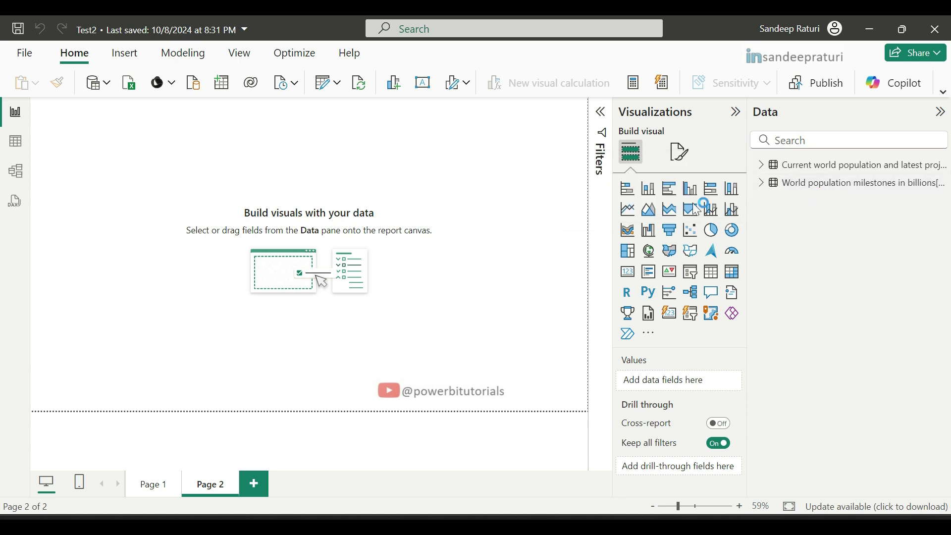
Step: Inspect the rows of the milestones and Current world population tables in table view
{"action": "left_click", "coordinate": [16, 141]}
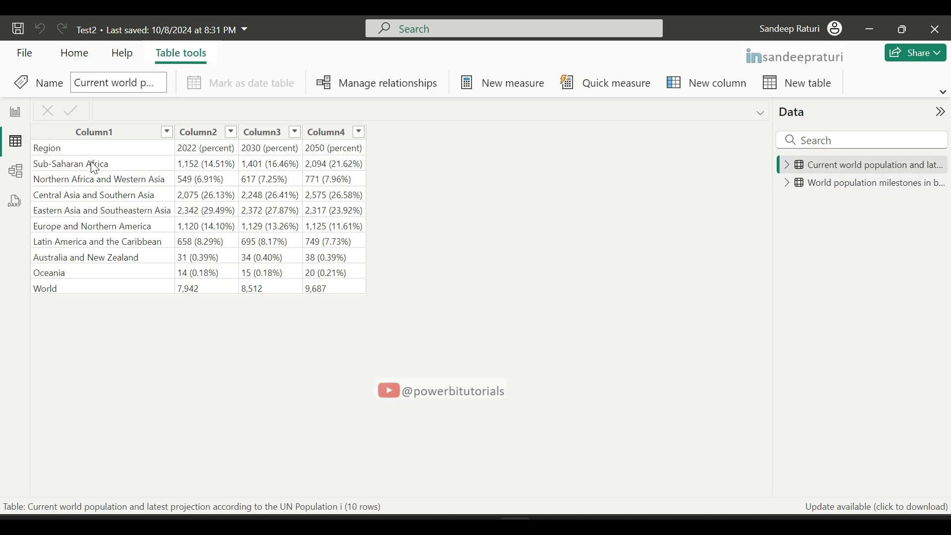
{"action": "left_click", "coordinate": [860, 183]}
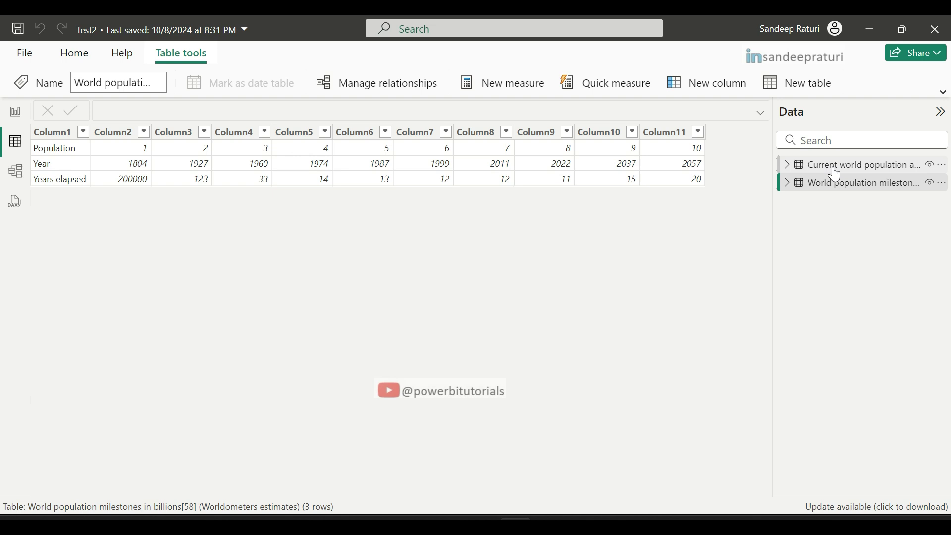
{"action": "left_click", "coordinate": [836, 170]}
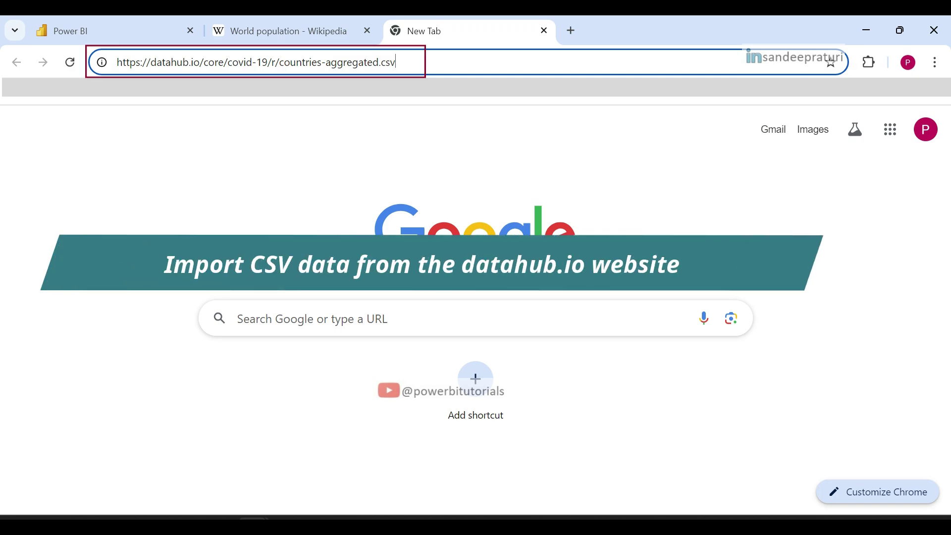
Step: Import the datahub.io countries-aggregated CSV from the web anonymously and load it as a table
{"action": "key", "text": "ctrl+a"}
{"action": "key", "text": "ctrl+c"}
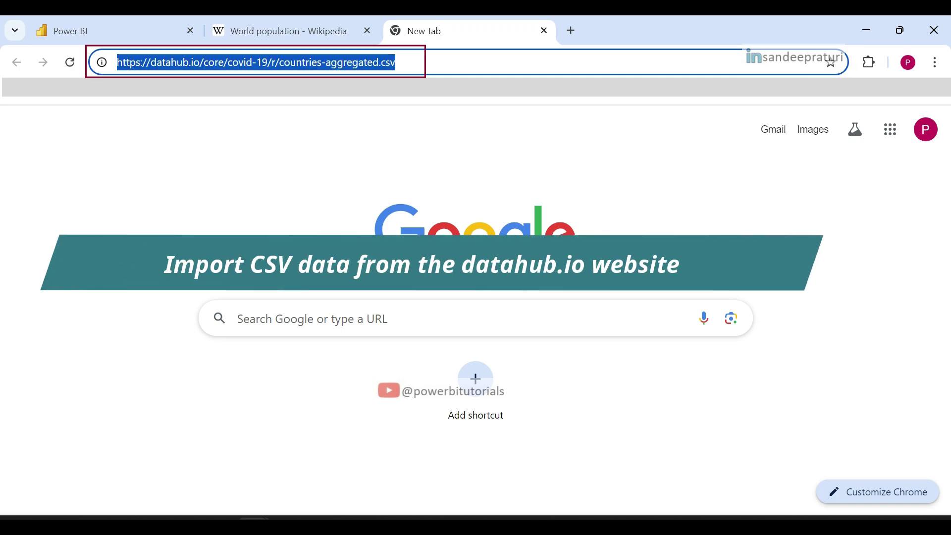
{"action": "left_click", "coordinate": [515, 518]}
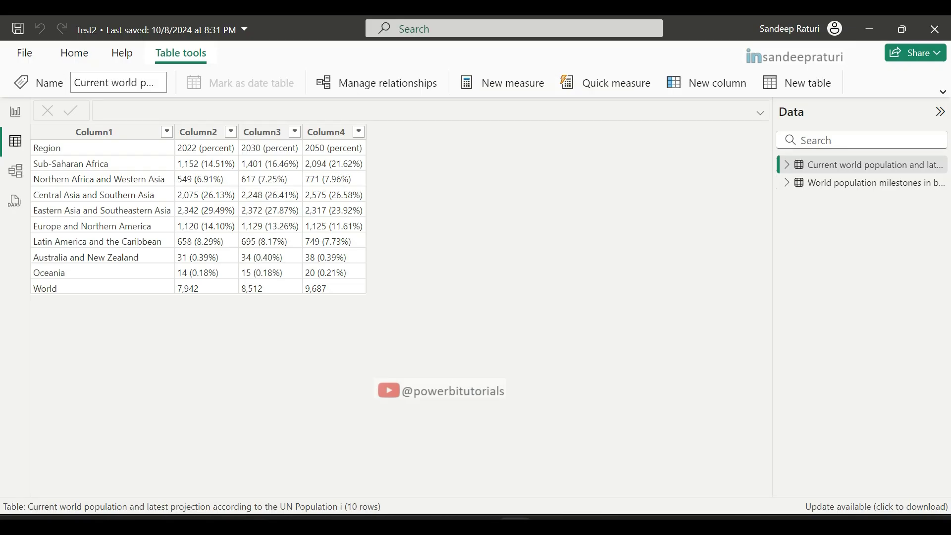
{"action": "left_click", "coordinate": [14, 112]}
{"action": "left_click", "coordinate": [110, 85]}
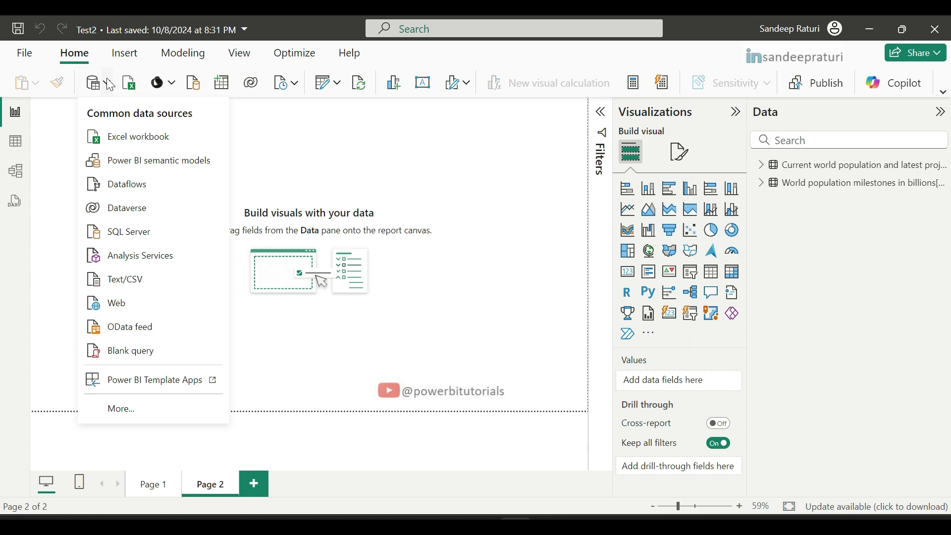
{"action": "left_click", "coordinate": [121, 304]}
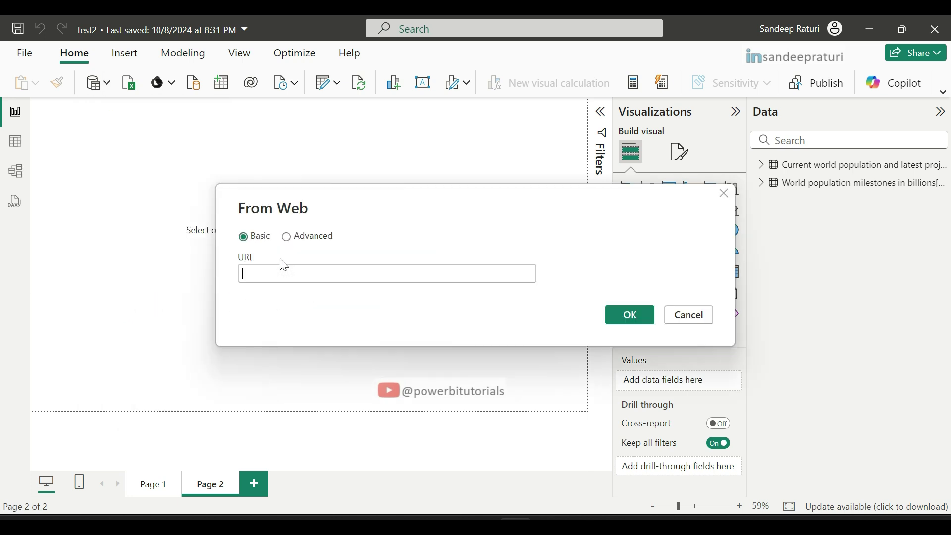
{"action": "key", "text": "ctrl+v"}
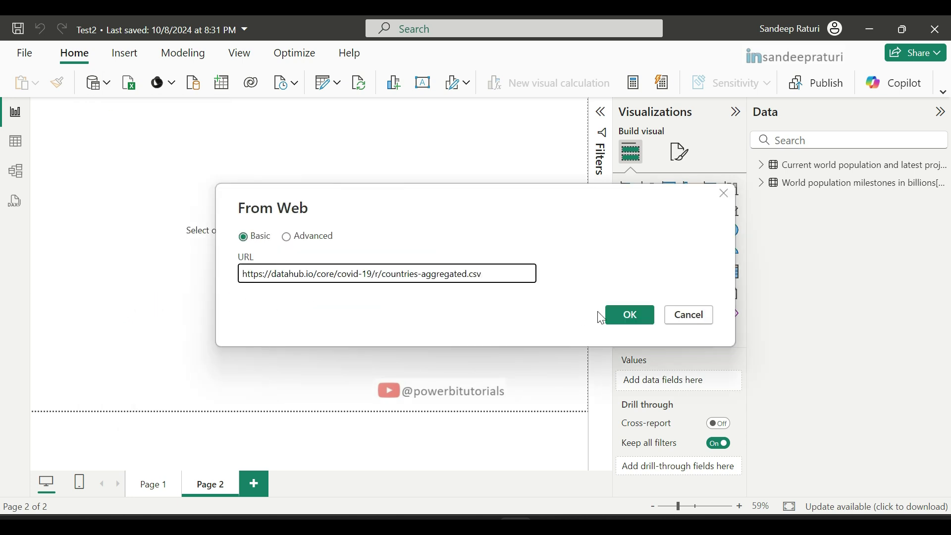
{"action": "left_click", "coordinate": [619, 314]}
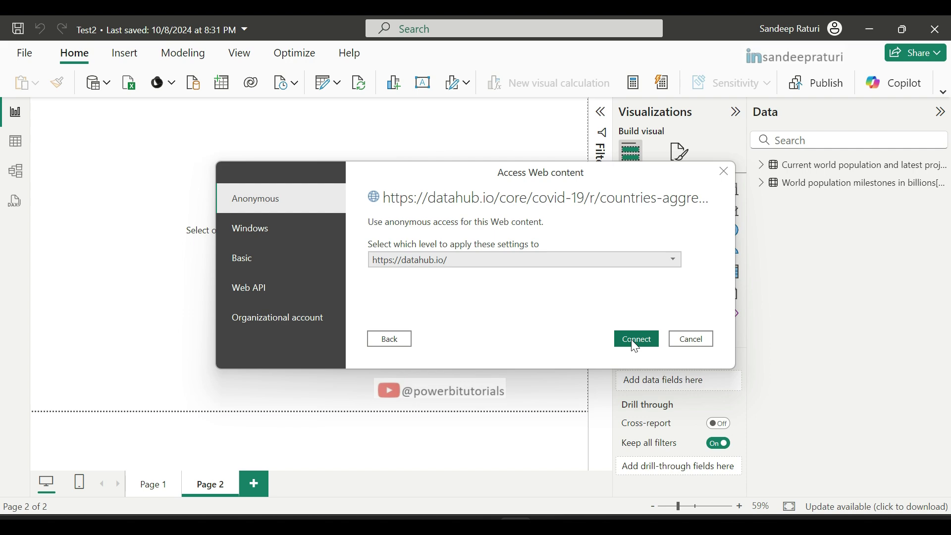
{"action": "left_click", "coordinate": [632, 340]}
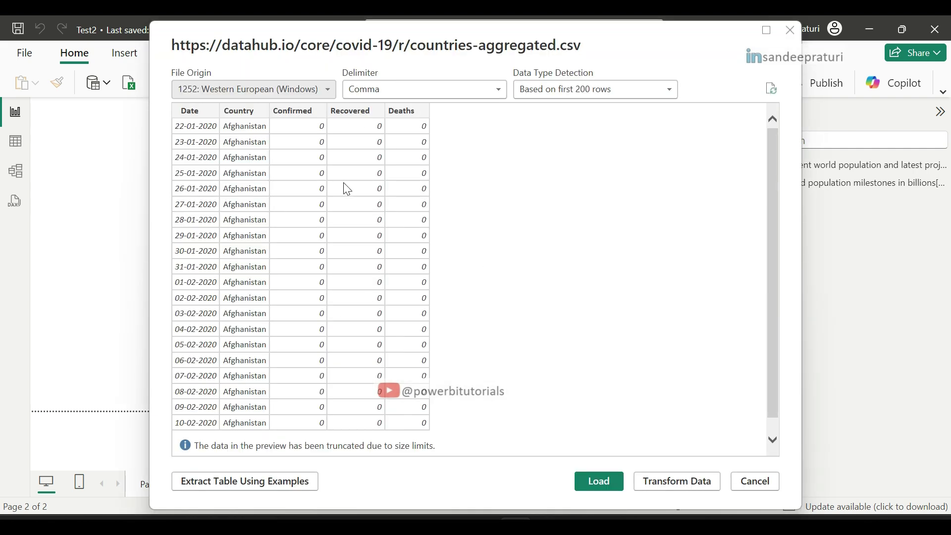
{"action": "left_click", "coordinate": [590, 482]}
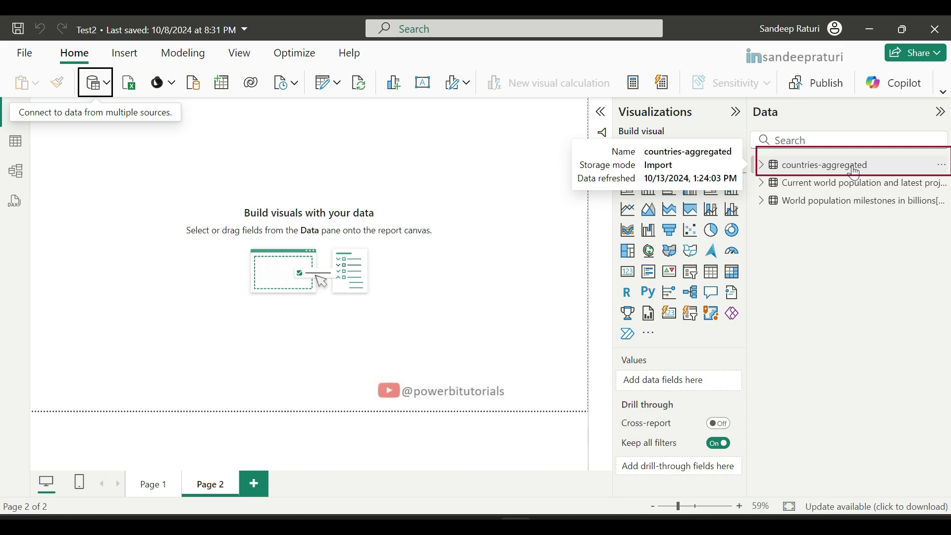
Step: Scroll through the countries-aggregated table's rows in table view
{"action": "left_click", "coordinate": [16, 142]}
{"action": "left_click", "coordinate": [841, 167]}
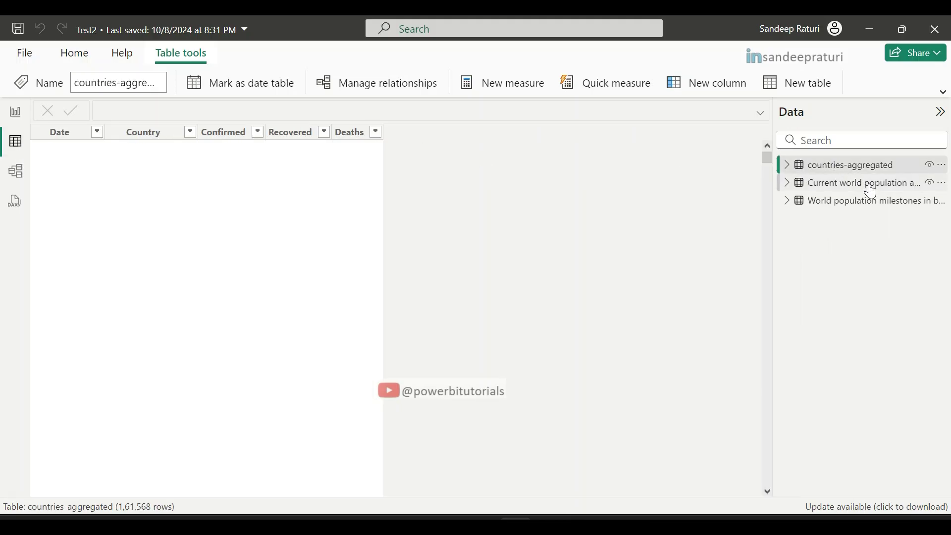
{"action": "scroll", "coordinate": [158, 199], "scroll_direction": "down", "scroll_amount": 20}
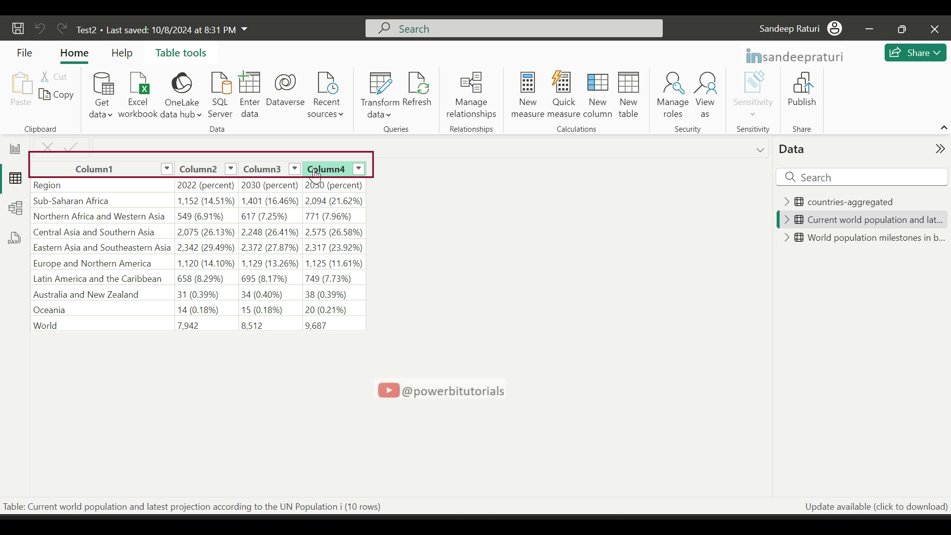
Step: Open the World population milestones table in the Power Query Editor via Transform data
{"action": "left_click", "coordinate": [813, 237]}
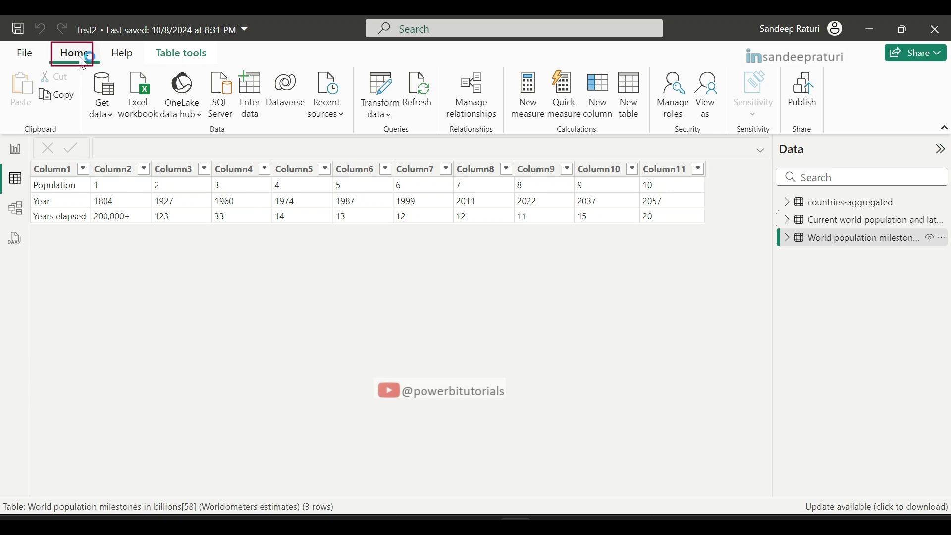
{"action": "left_click", "coordinate": [390, 115]}
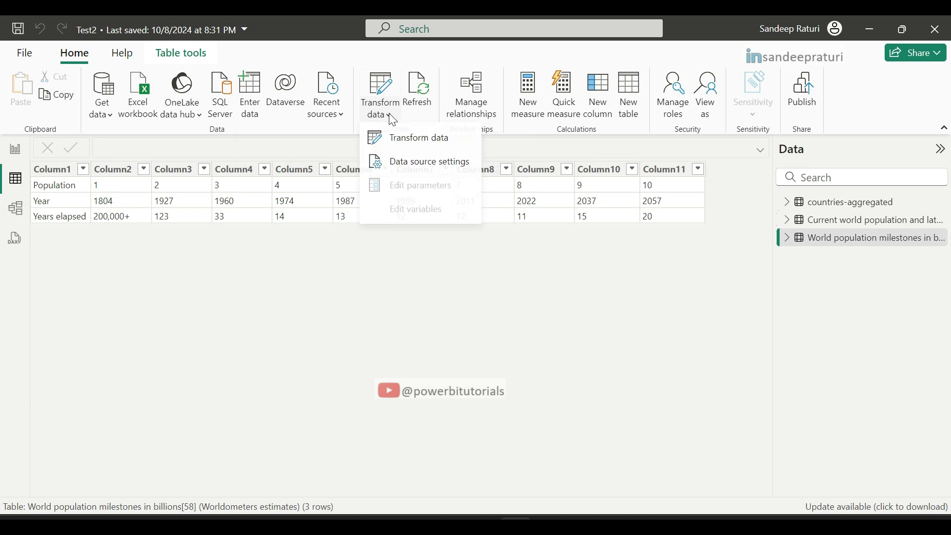
{"action": "left_click", "coordinate": [431, 144]}
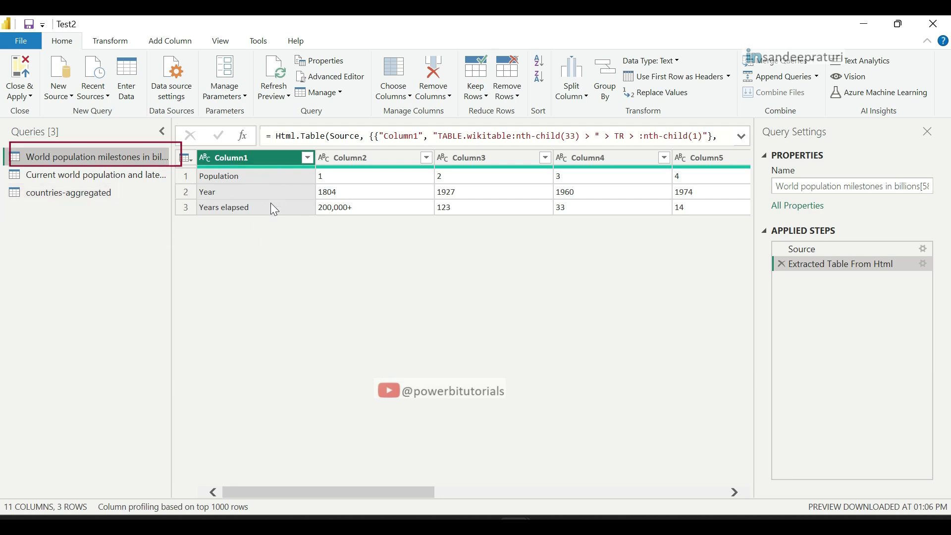
Step: Transpose the milestones table and promote its first row to Population, Year, Years elapsed headers
{"action": "left_click", "coordinate": [117, 46]}
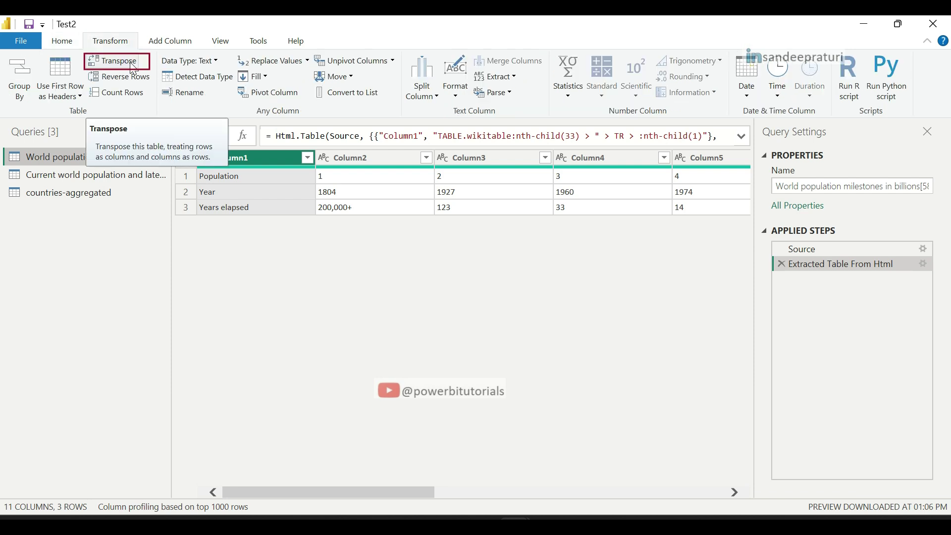
{"action": "left_click", "coordinate": [125, 63]}
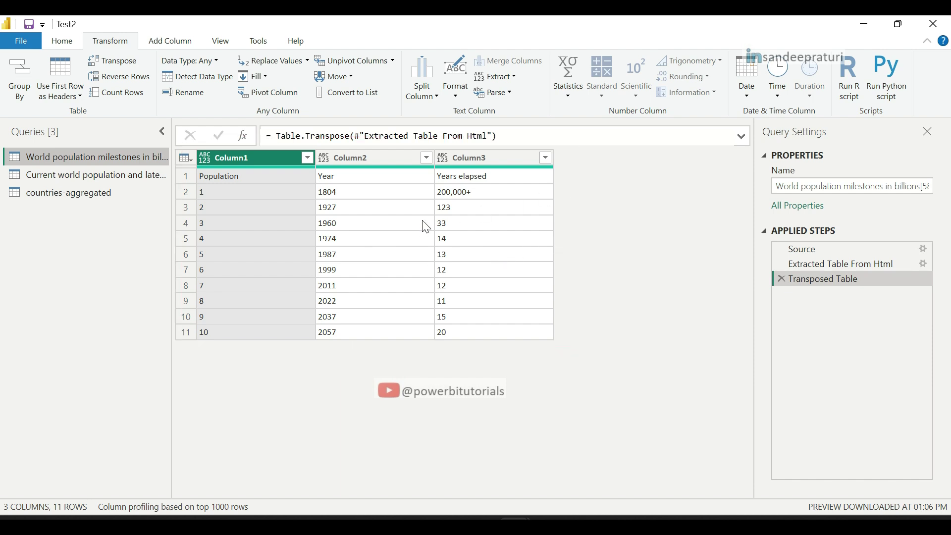
{"action": "left_click", "coordinate": [187, 159]}
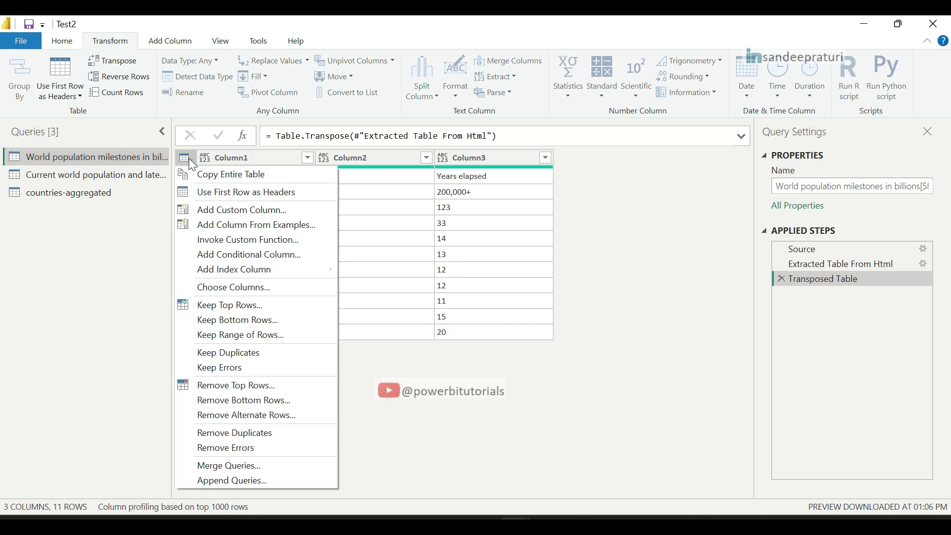
{"action": "left_click", "coordinate": [234, 195]}
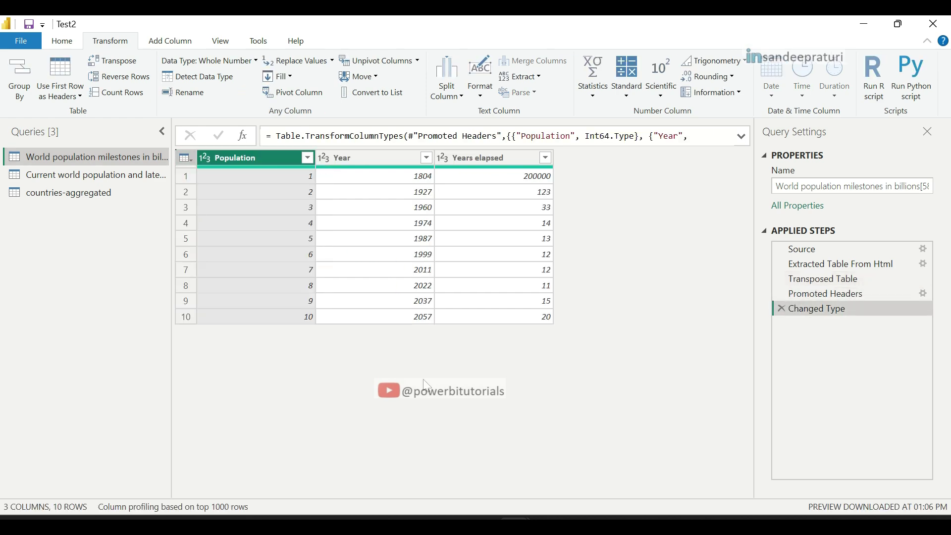
Step: Promote the current world population query's first row to Region, 2022, 2030, 2050 headers
{"action": "left_click", "coordinate": [88, 175]}
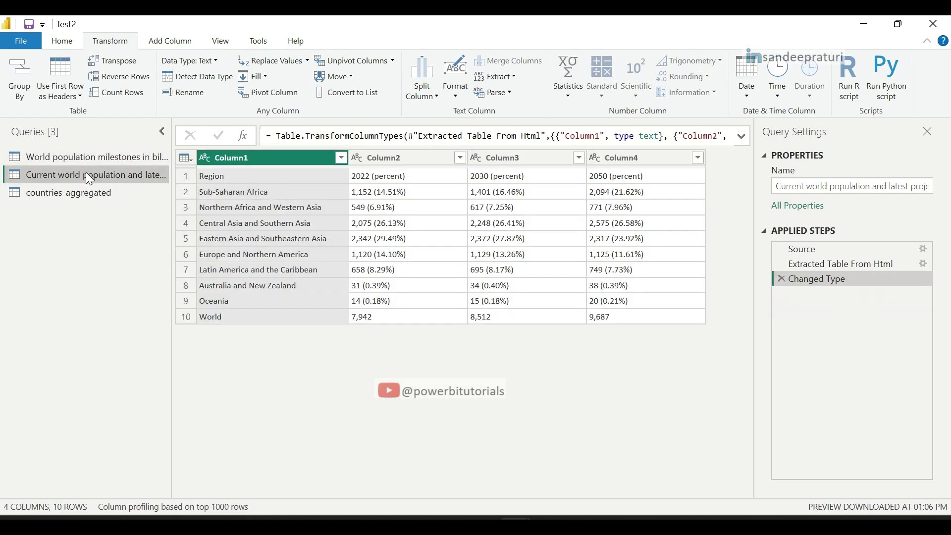
{"action": "left_click", "coordinate": [192, 158]}
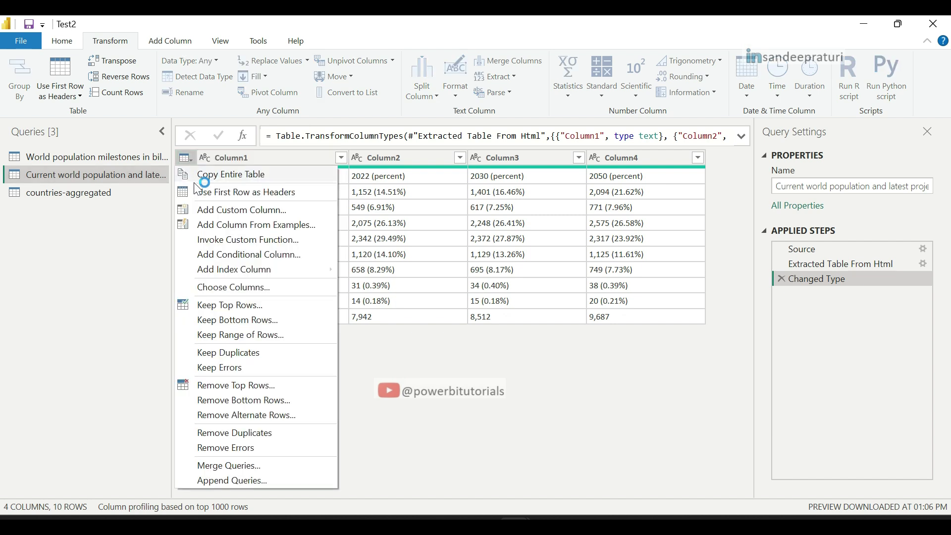
{"action": "left_click", "coordinate": [280, 195]}
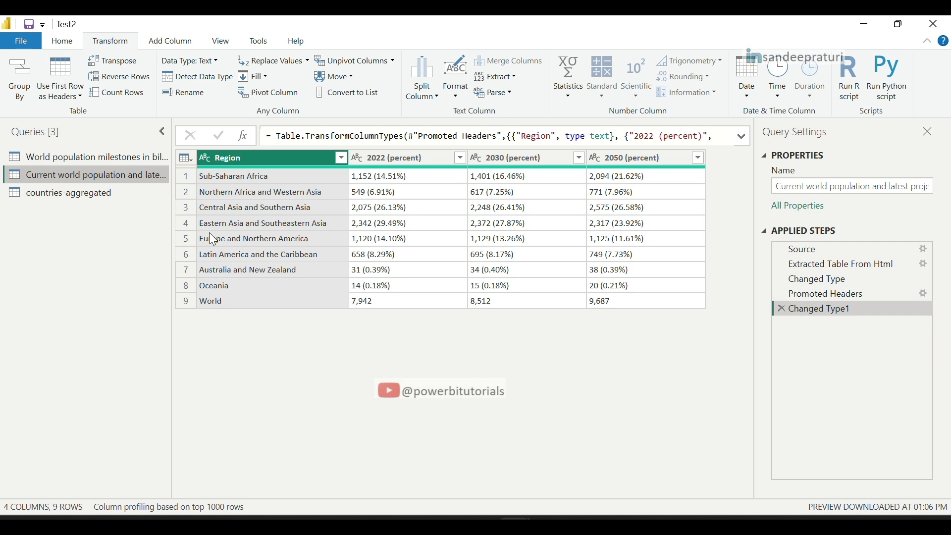
{"action": "left_click", "coordinate": [122, 156]}
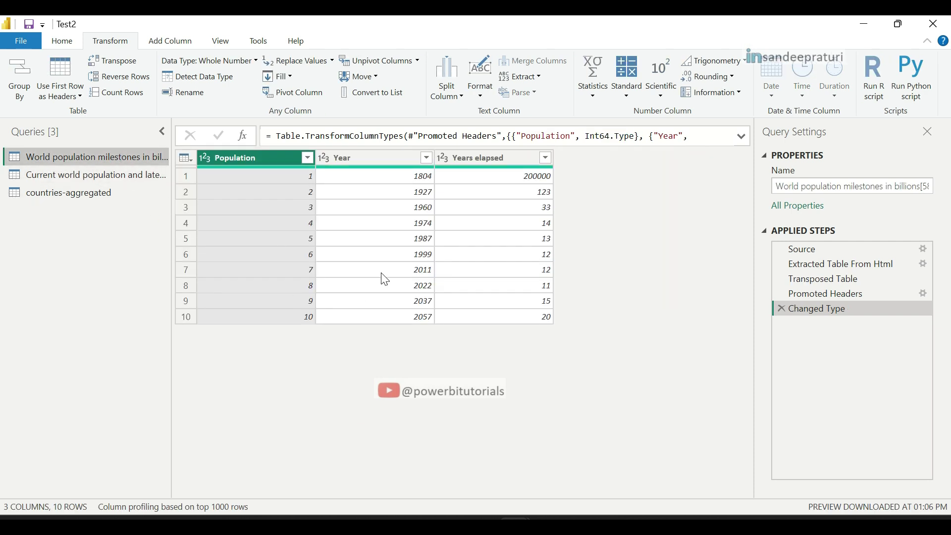
Step: Apply the Power Query changes and view the Current world population table's 9 region rows
{"action": "left_click", "coordinate": [62, 40]}
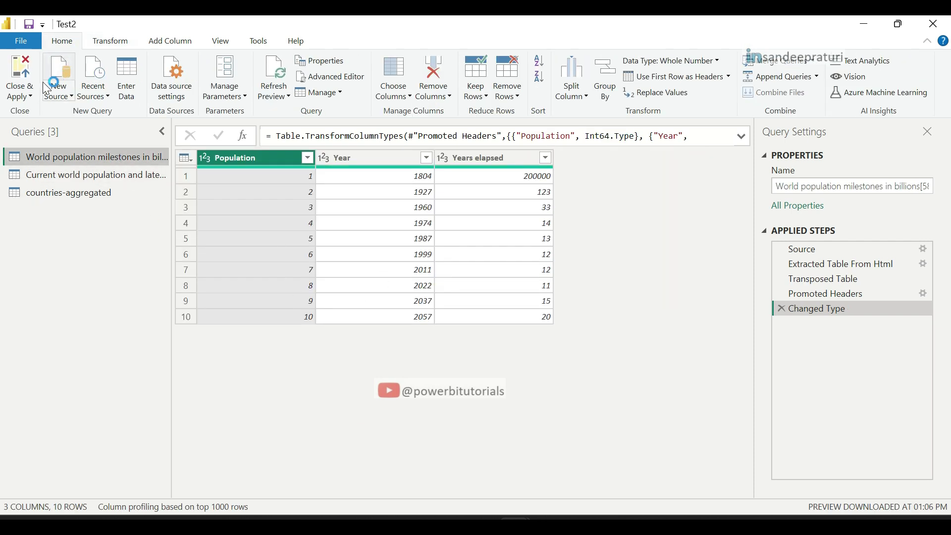
{"action": "left_click", "coordinate": [22, 84]}
{"action": "left_click", "coordinate": [30, 98]}
{"action": "left_click", "coordinate": [48, 114]}
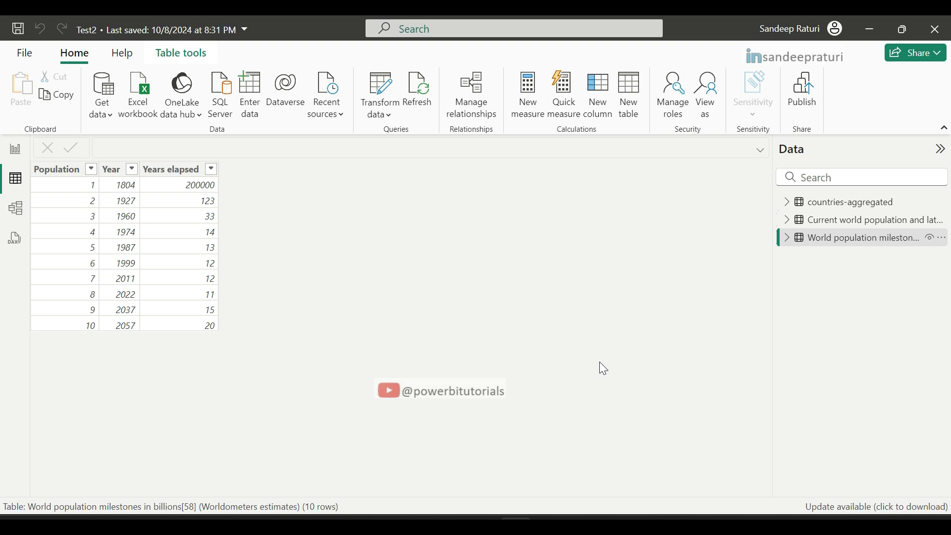
{"action": "left_click", "coordinate": [837, 220]}
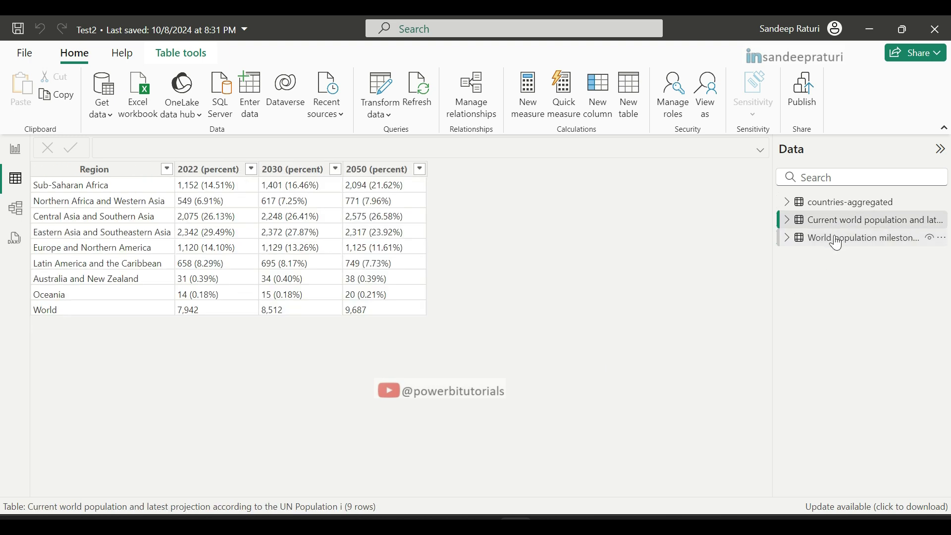